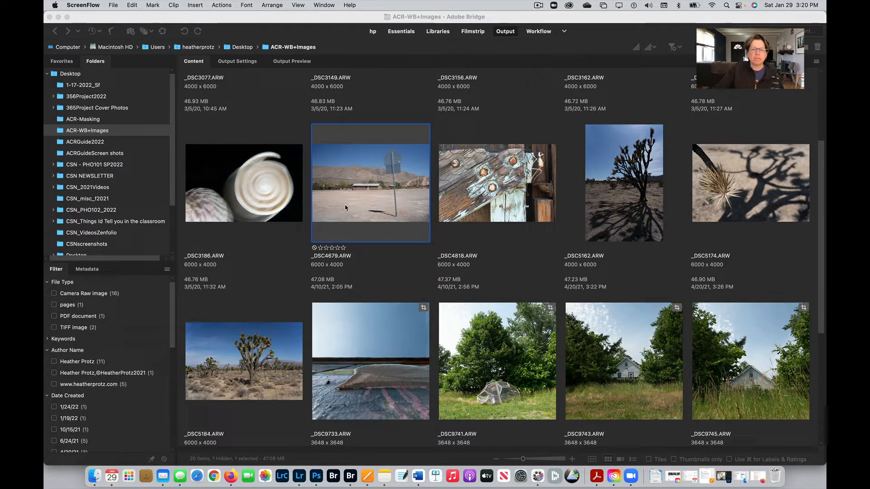
Step: Open _DSC4679.ARW from Bridge in Camera Raw and load its Basic Panel snapshot
left_click_drag(346, 207, 319, 472)
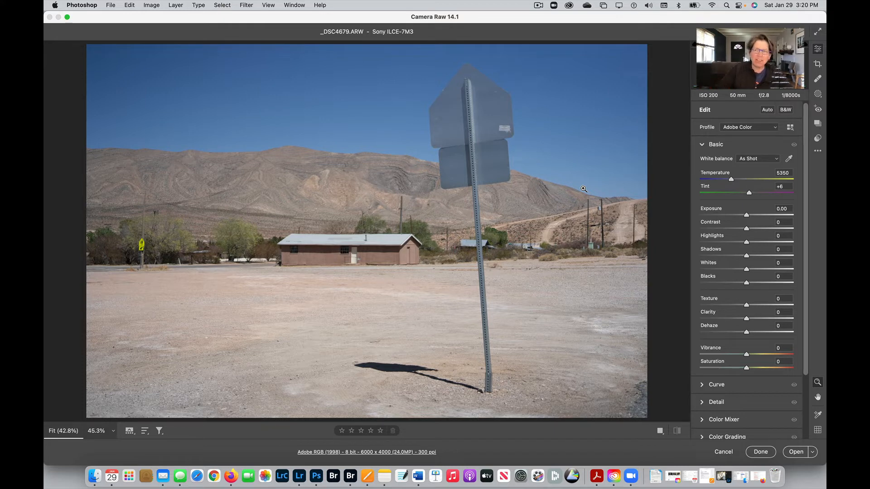
left_click(816, 124)
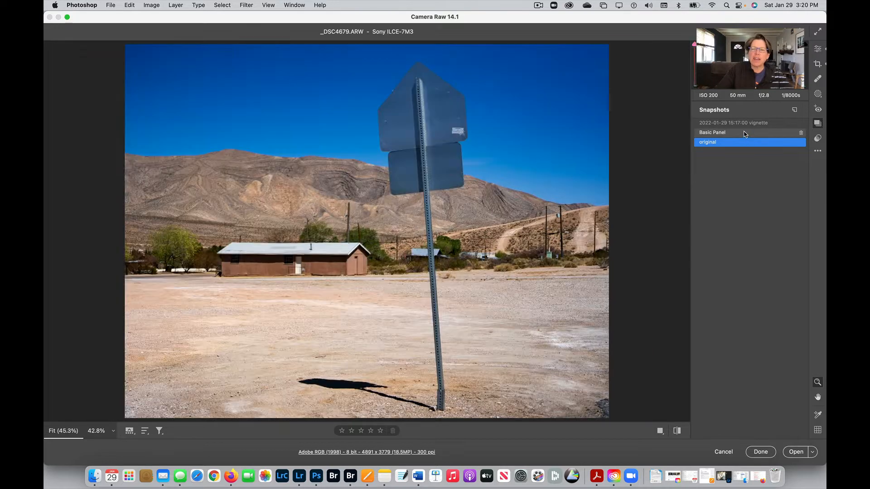
left_click(745, 134)
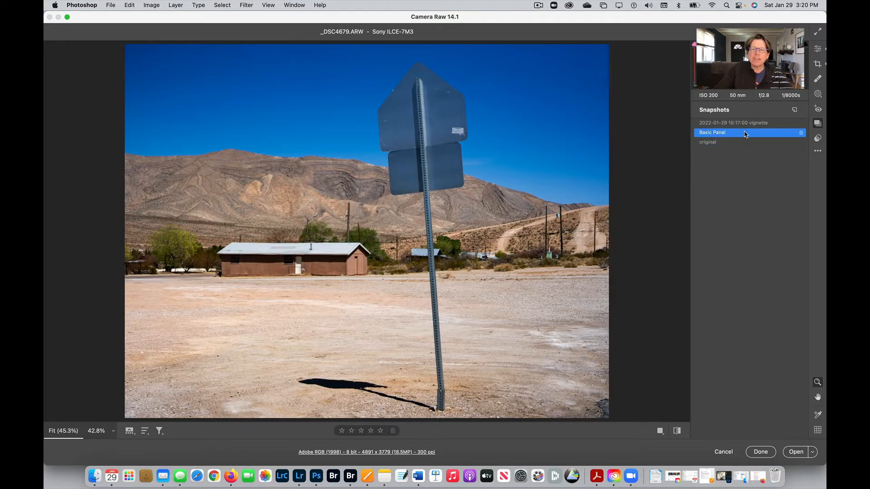
Step: Review the Basic and Effects edit settings stored in the loaded snapshot
left_click(817, 48)
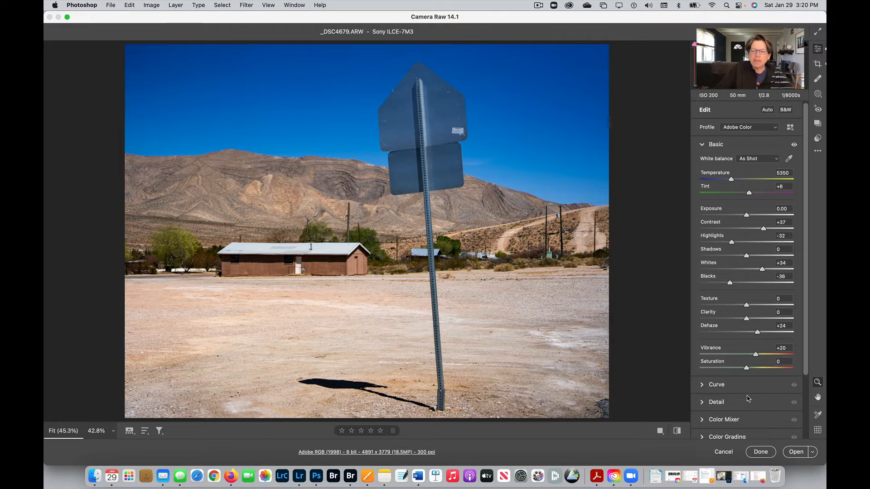
scroll(748, 398, "down", 3)
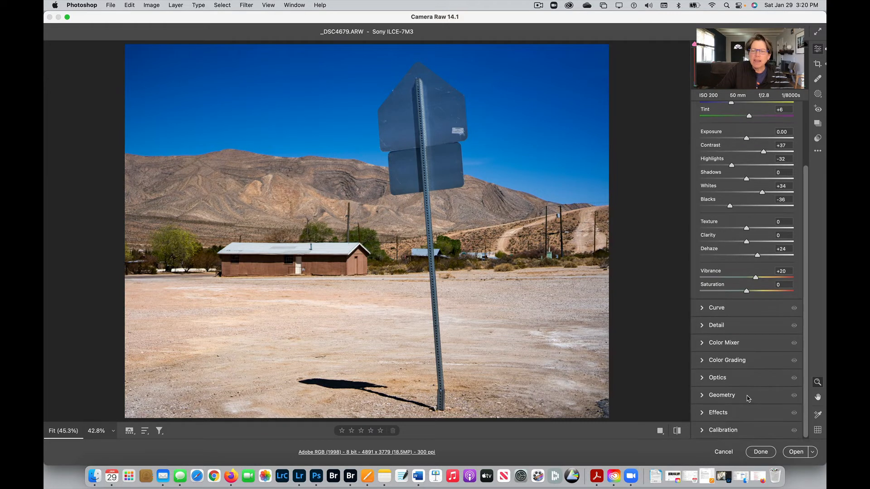
left_click(704, 413)
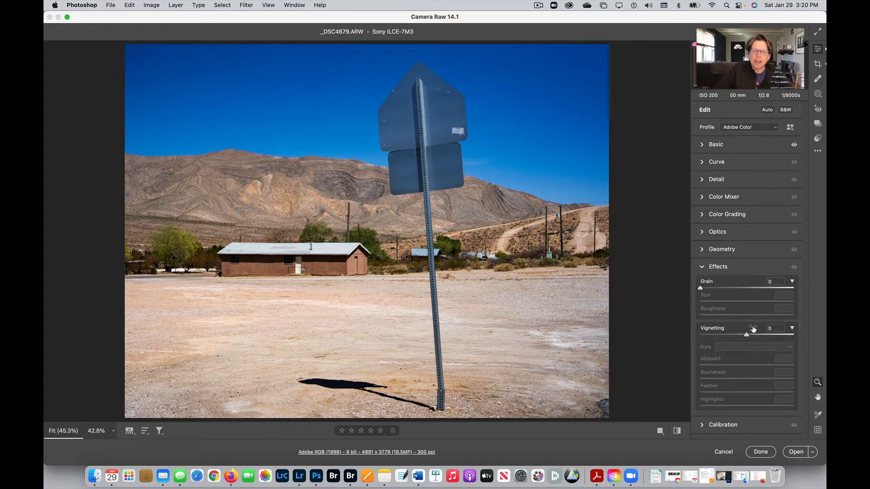
Step: Compare the vignette and Basic Panel snapshots, load the vignette one and display its Effects settings
left_click(818, 123)
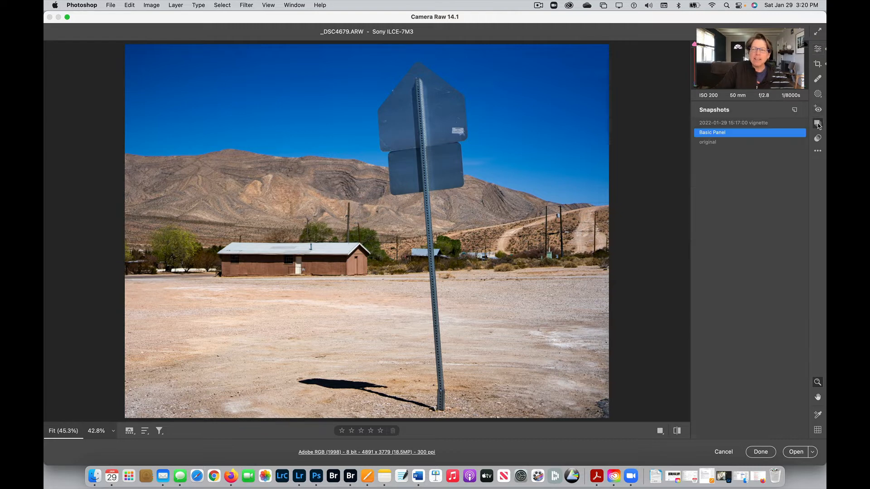
left_click(774, 124)
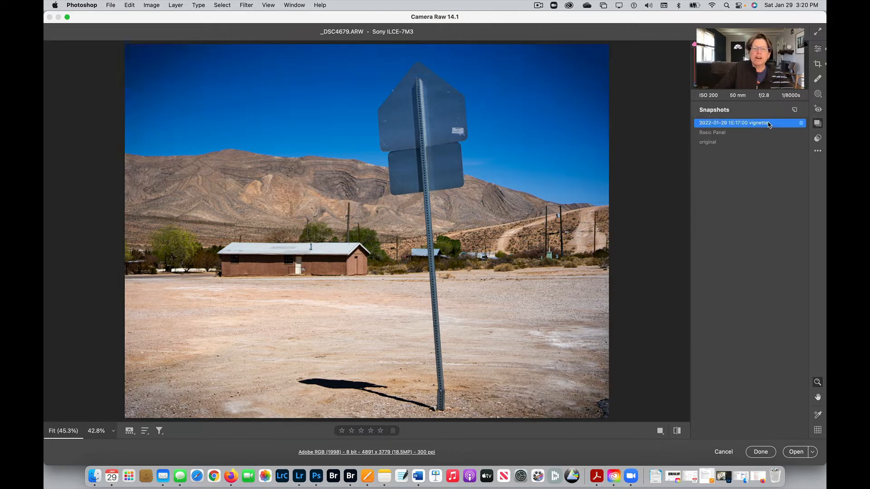
left_click(764, 133)
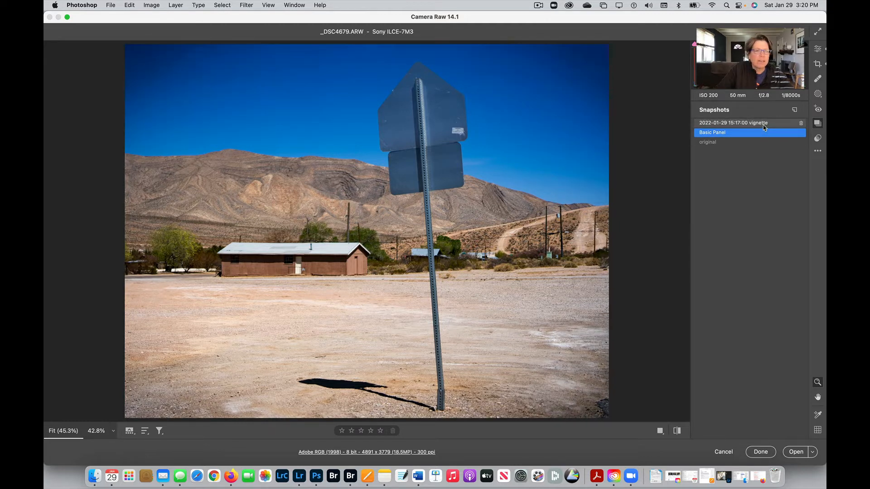
left_click(765, 124)
left_click(817, 48)
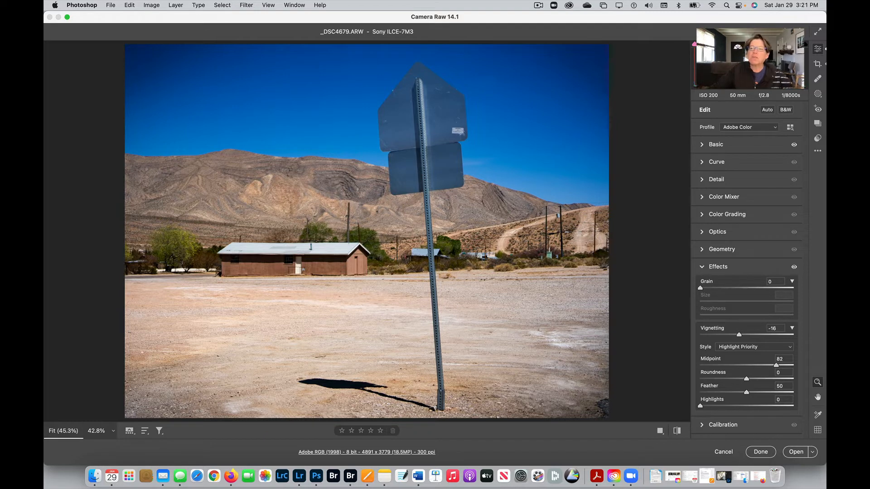
Step: Begin creating a new preset from the current edits and inspect which individual Basic settings it can include
left_click(818, 139)
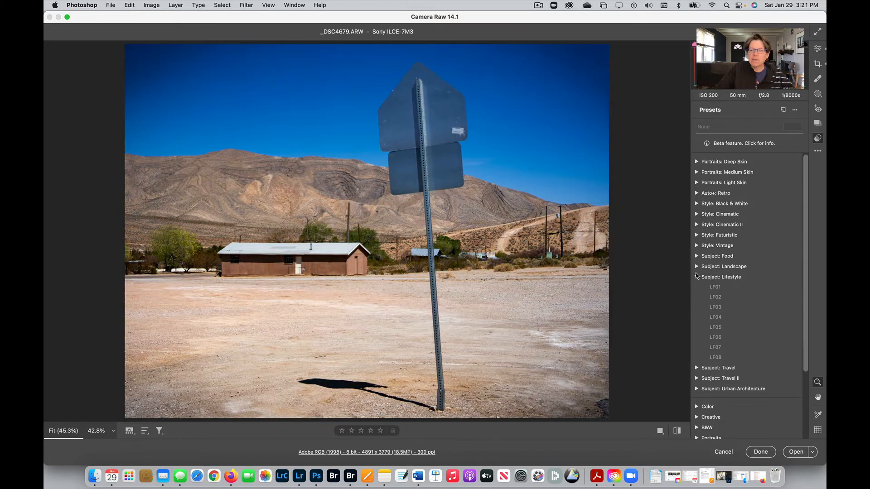
left_click(696, 276)
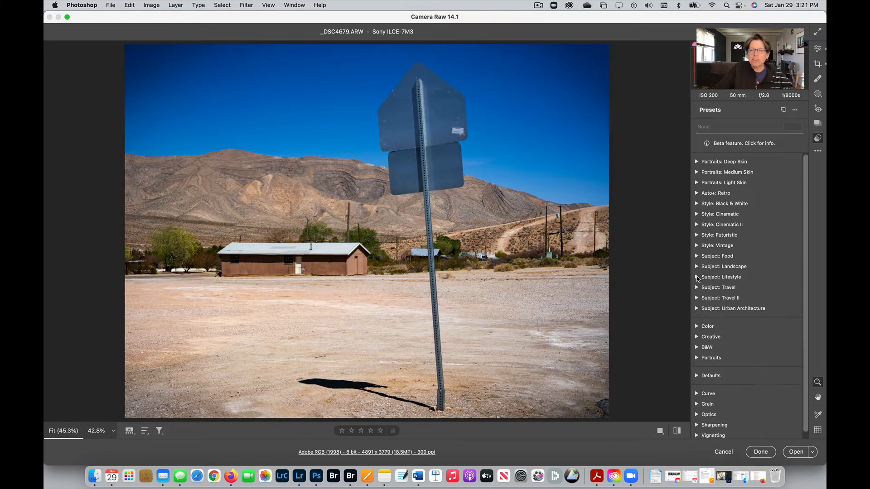
left_click(794, 110)
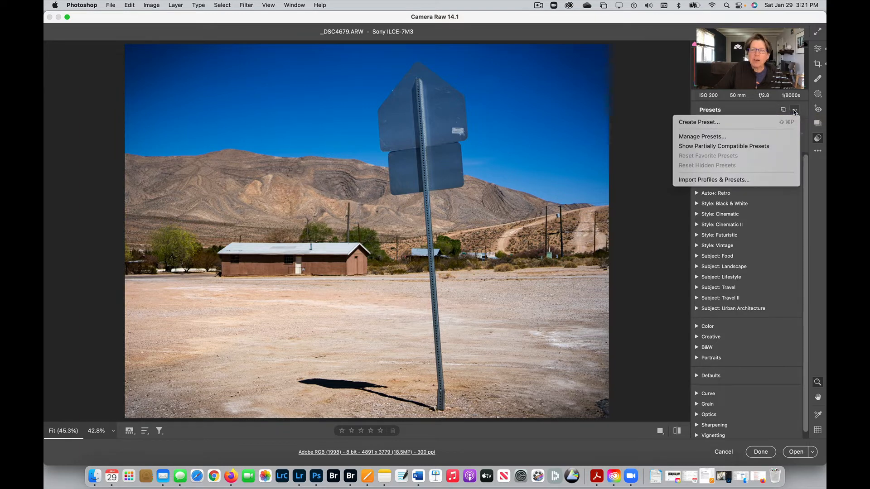
left_click(748, 122)
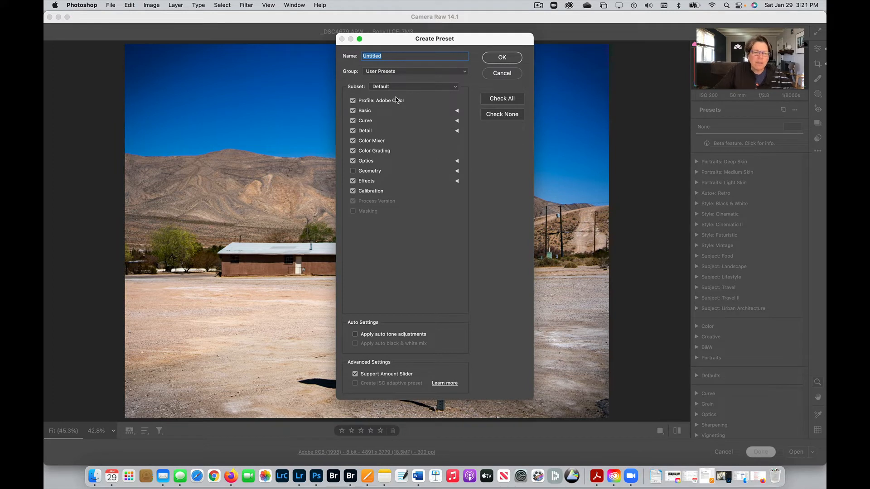
left_click(457, 110)
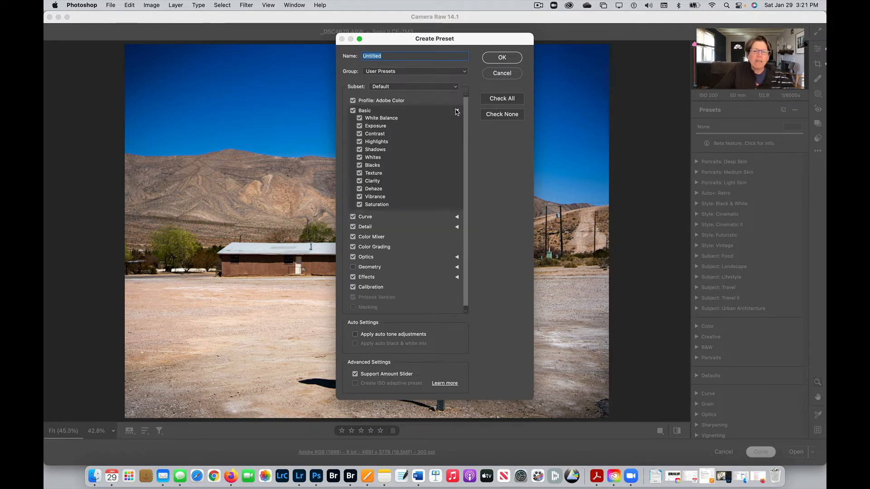
left_click(457, 111)
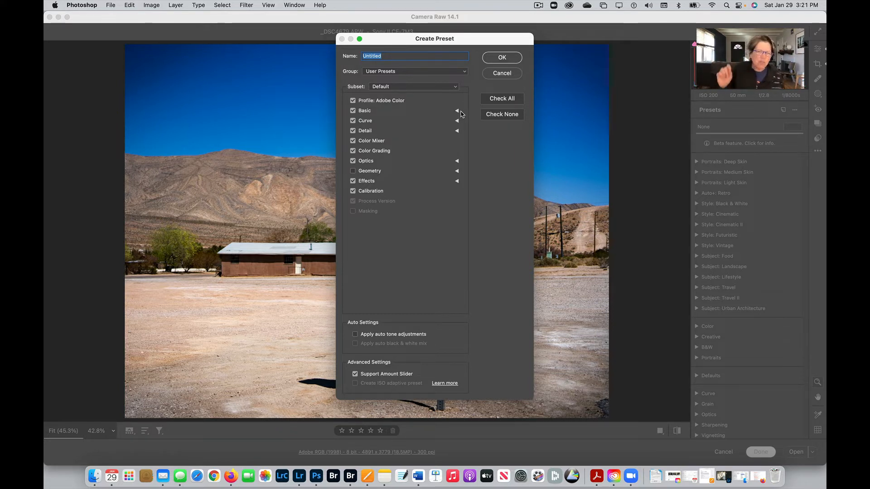
Step: Limit the new preset to Post Crop Vignetting, excluding the profile, all other adjustment groups, Process Version and Grain
left_click(353, 111)
left_click(353, 100)
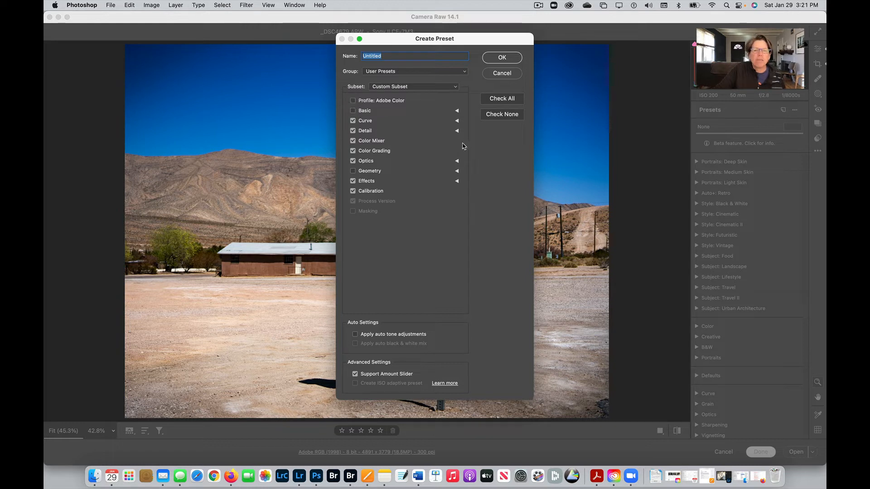
left_click(353, 120)
left_click(353, 130)
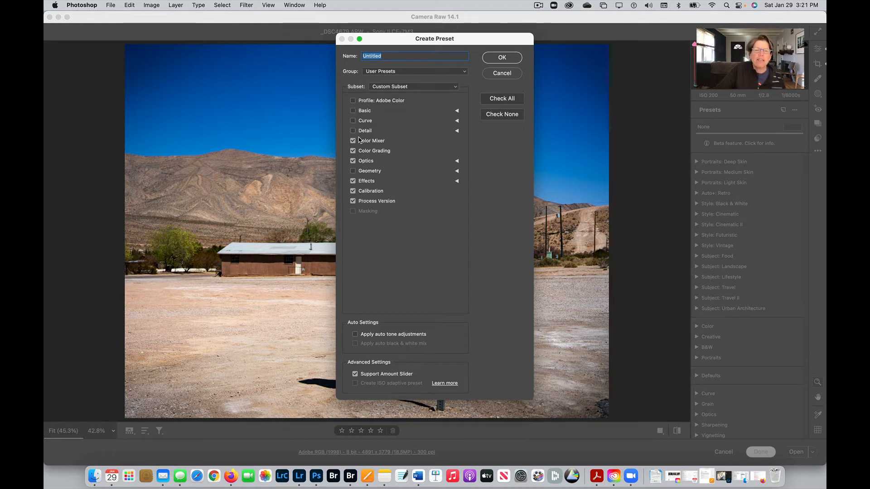
left_click(353, 141)
left_click(353, 150)
left_click(353, 161)
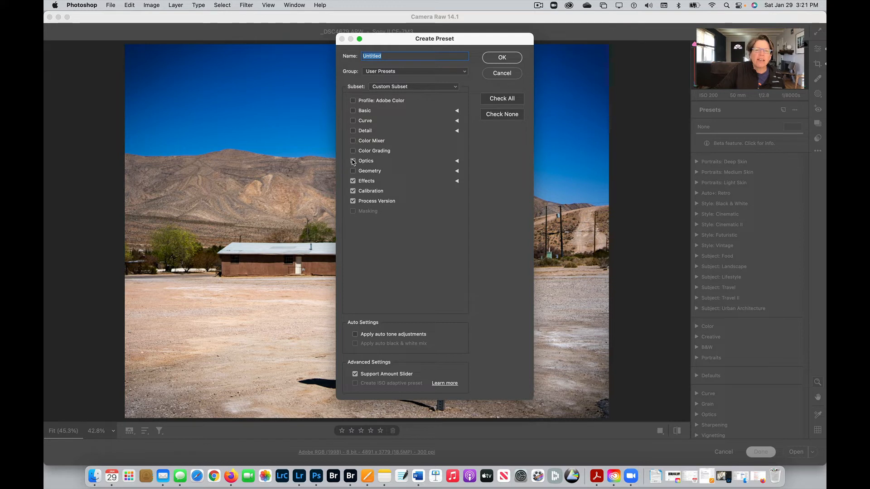
left_click(353, 191)
left_click(353, 201)
left_click(457, 181)
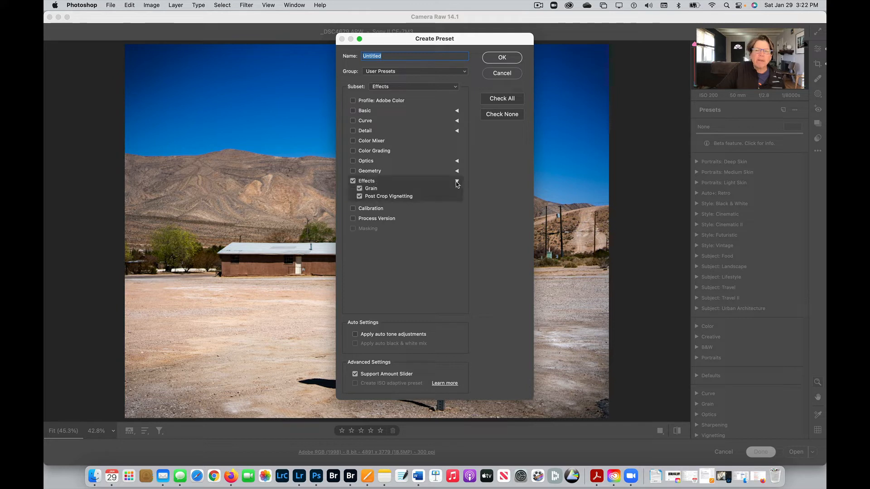
left_click(367, 190)
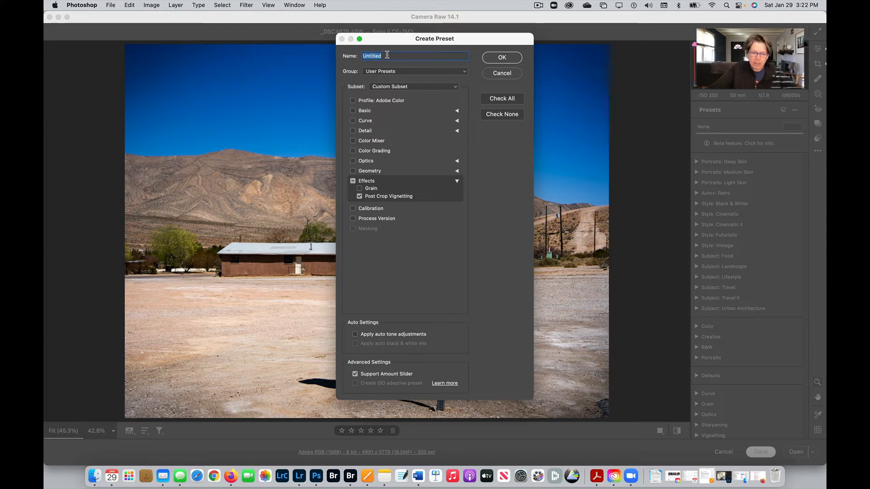
Step: Name the preset "-16 82 0 50 0", keep it in the User Presets group and save it
key("BackSpace")
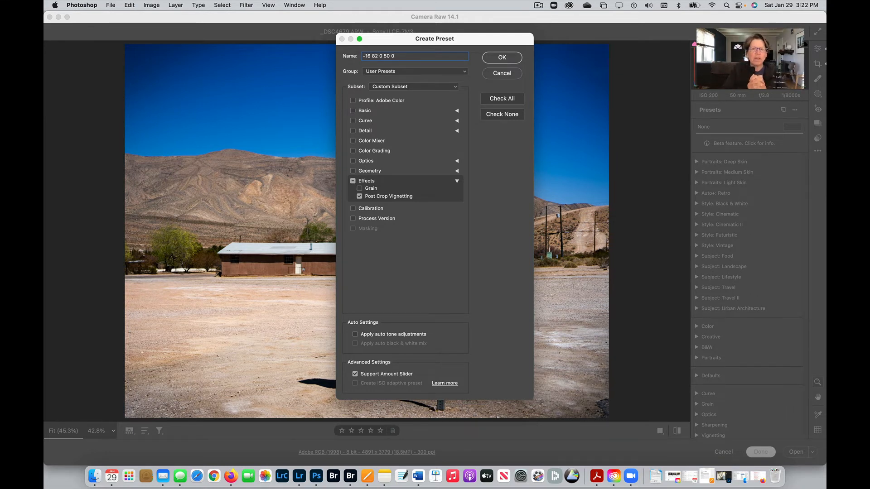
left_click(381, 72)
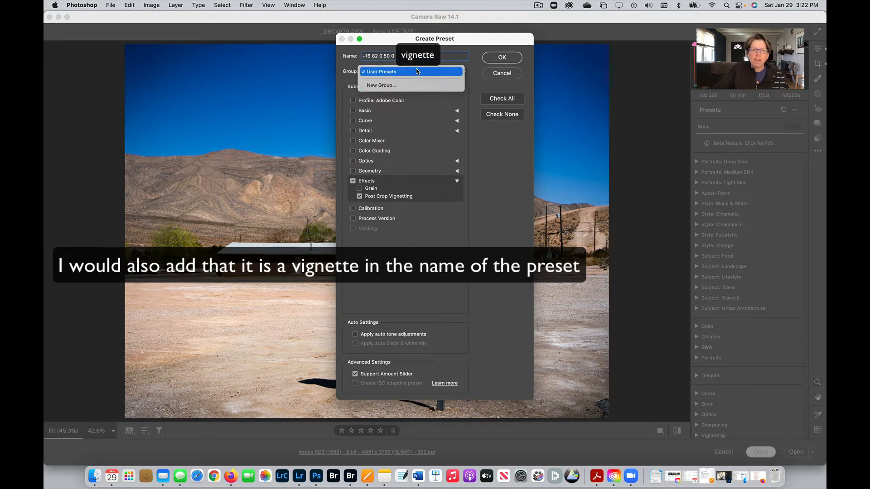
left_click(416, 72)
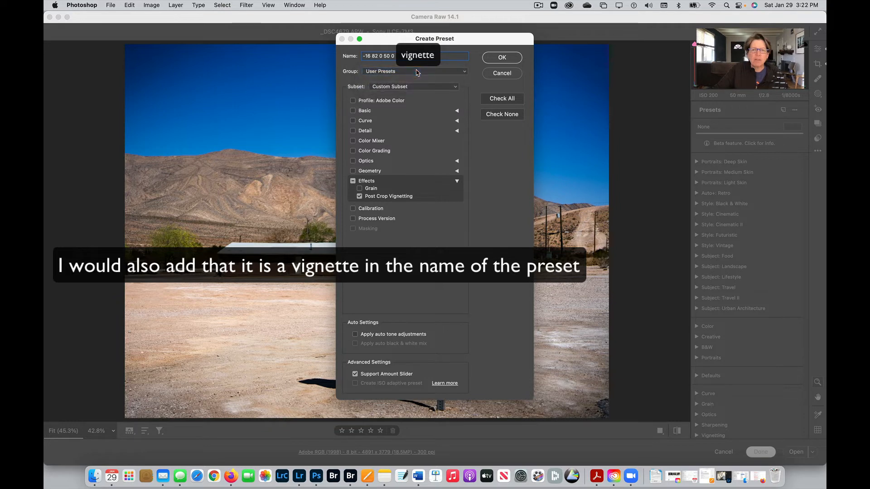
left_click(504, 57)
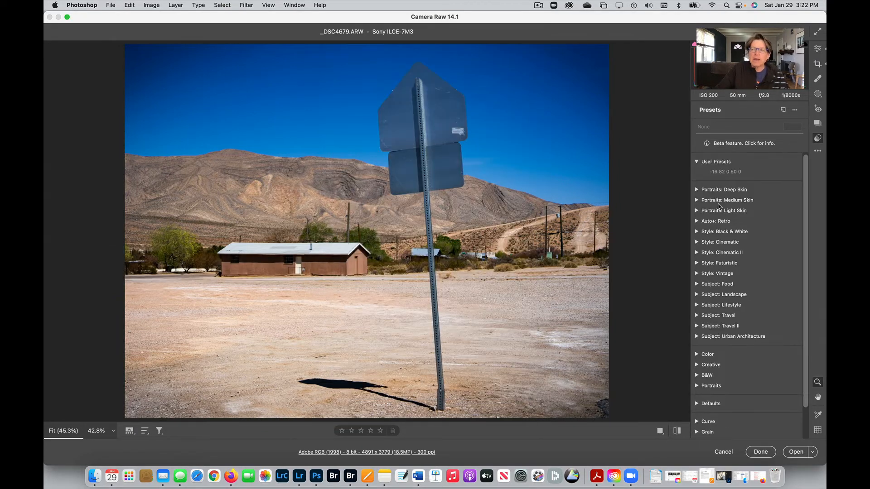
scroll(720, 213, "down", 2)
scroll(719, 213, "up", 2)
Step: Finish editing the sign photo, switch to Bridge and open _DSC5162.ARW in Camera Raw
left_click(761, 453)
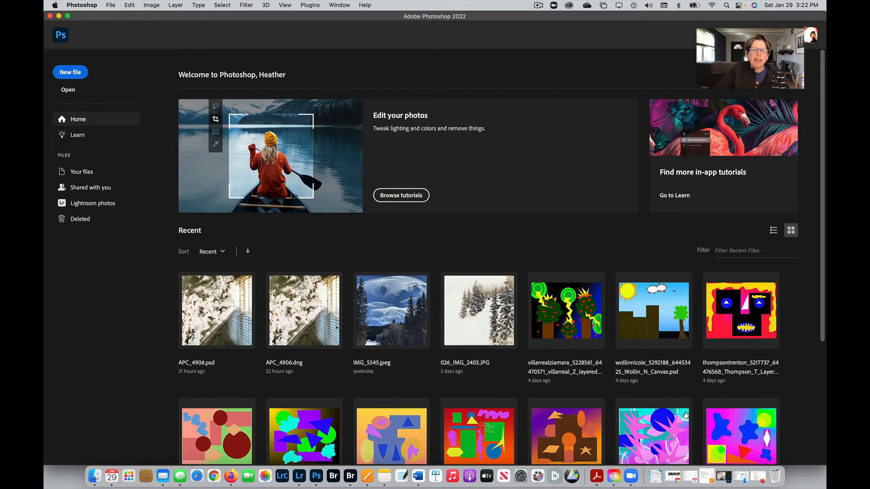
left_click(350, 481)
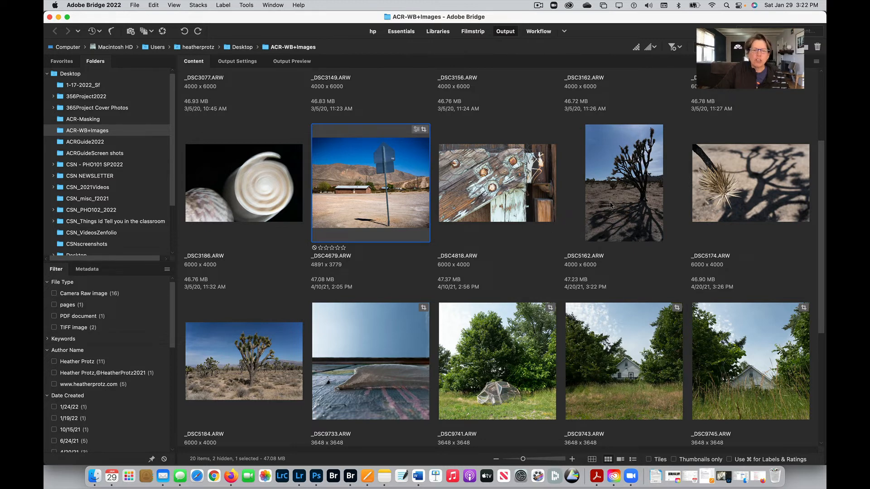
double_click(626, 178)
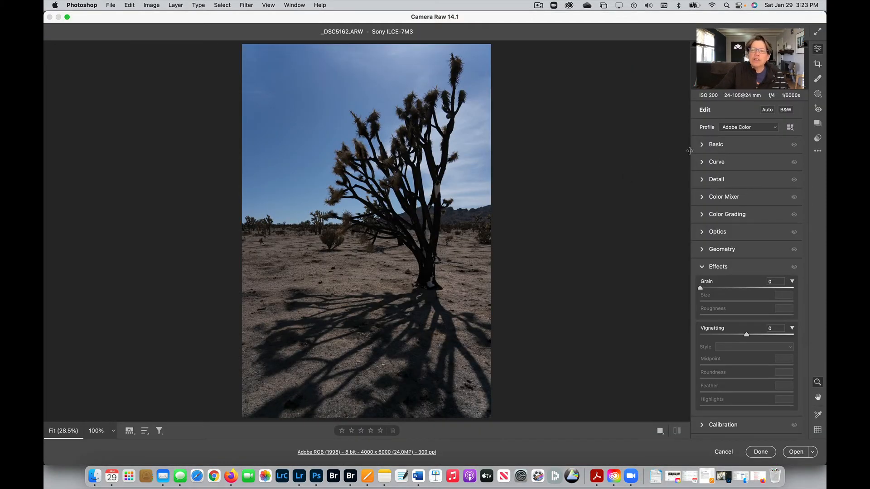
Step: Brighten the Joshua tree photo's dark areas with Shadows +100, Whites +48 and Blacks +67
left_click(705, 148)
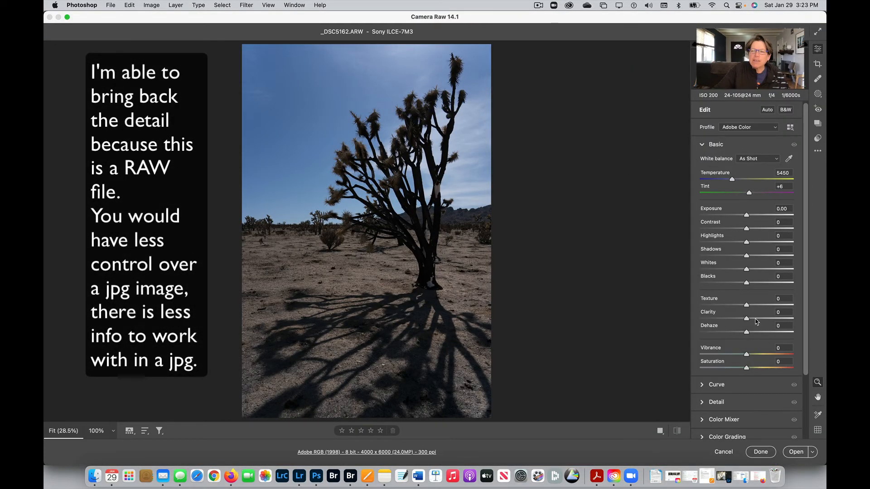
left_click_drag(746, 257, 805, 258)
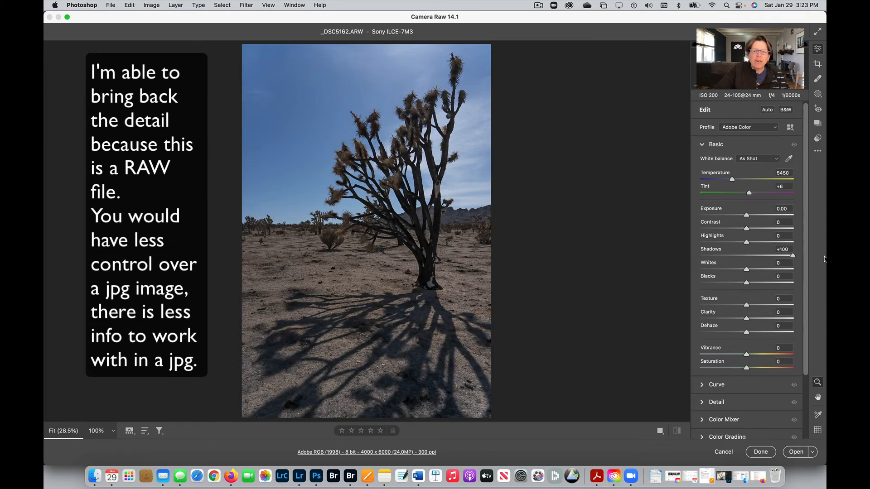
left_click_drag(747, 270, 777, 284)
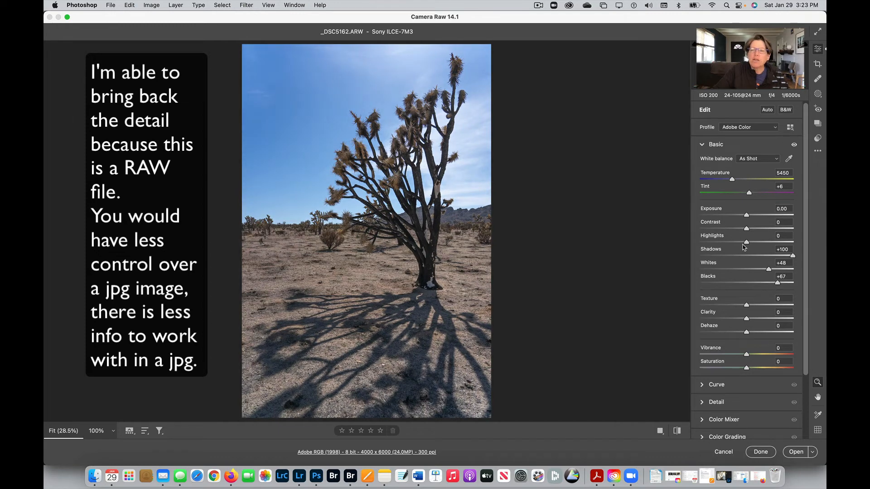
Step: Refine the photo's tone with Exposure +0.60, Contrast +47, Highlights -77 and Whites +56
mouse_move(747, 229)
left_mouse_down()
mouse_move(764, 228)
mouse_move(733, 242)
mouse_move(751, 216)
left_mouse_up()
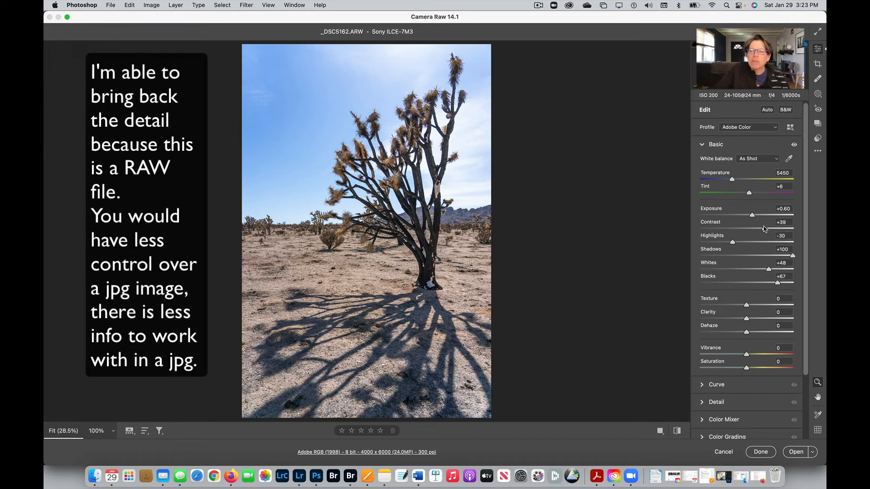
left_click_drag(732, 244, 711, 243)
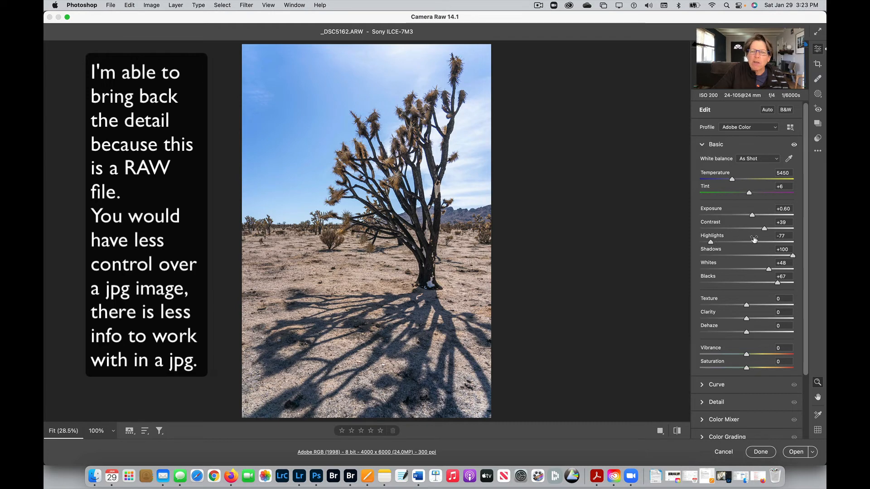
left_click_drag(762, 229, 753, 215)
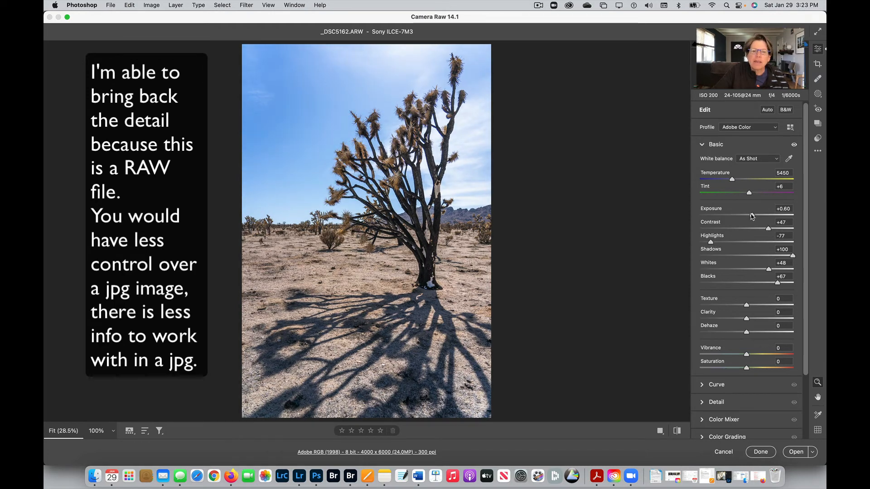
left_click_drag(770, 271, 773, 272)
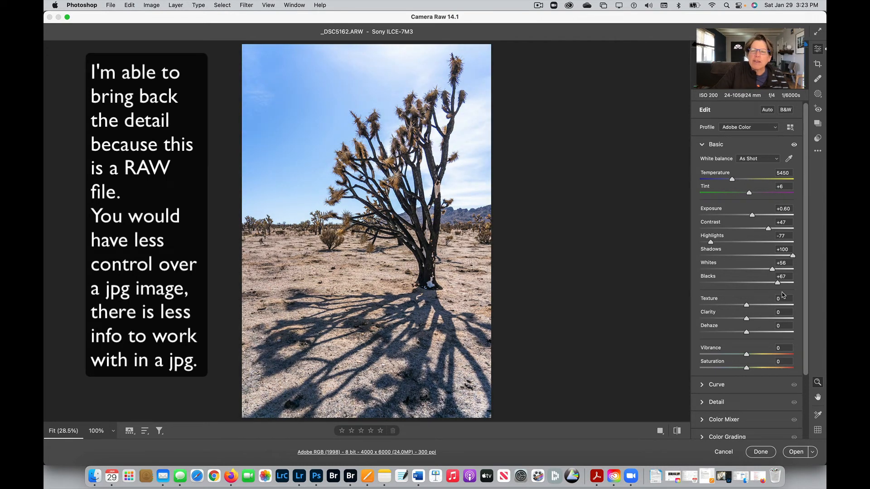
Step: Strengthen the Joshua tree photo's surface detail with Texture +25 and Clarity +22
mouse_move(747, 305)
left_mouse_down()
mouse_move(758, 305)
mouse_move(755, 319)
left_mouse_up()
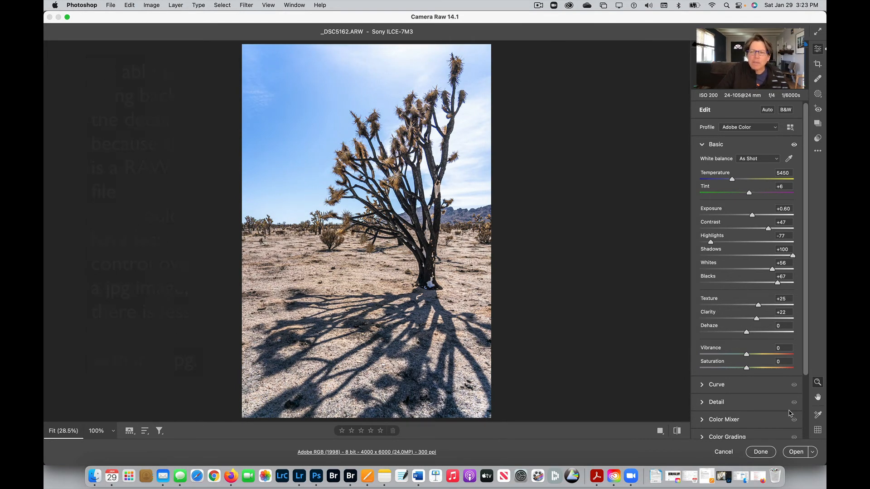
Step: Mark the user preset "-16 82 0 50 0" as a favorite and apply it to the Joshua tree photo
left_click(817, 139)
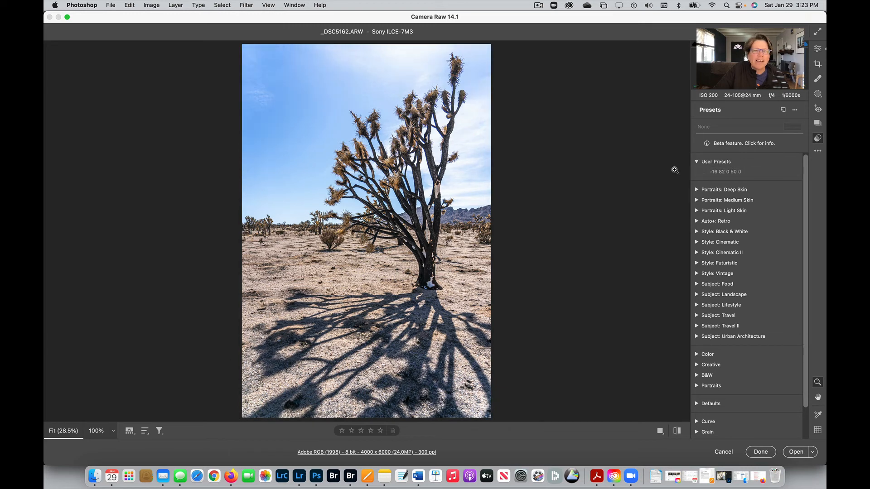
left_click(702, 172)
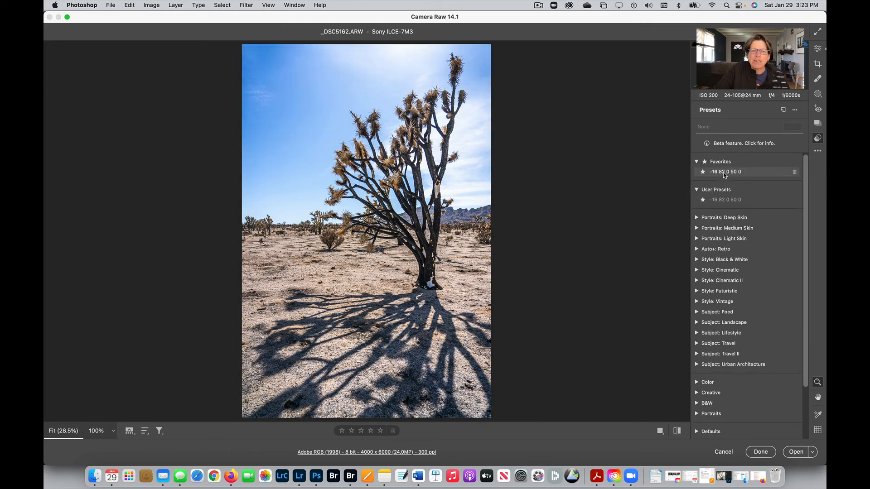
left_click(725, 172)
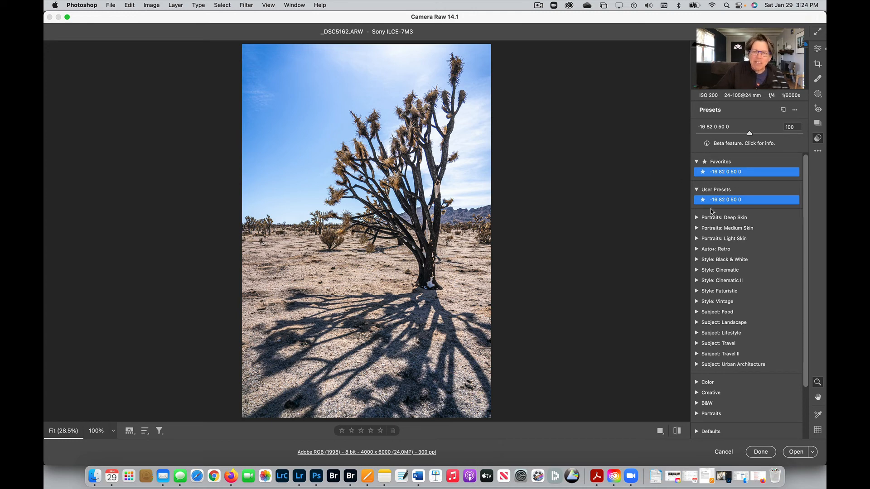
Step: Remove the "-16 82 0 50 0" preset from the favorites and take it off the photo again
left_click(703, 172)
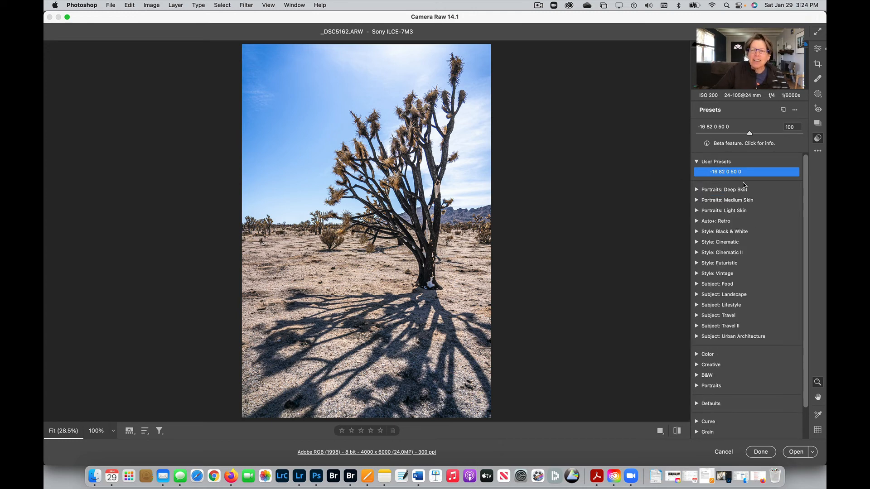
left_click(724, 173)
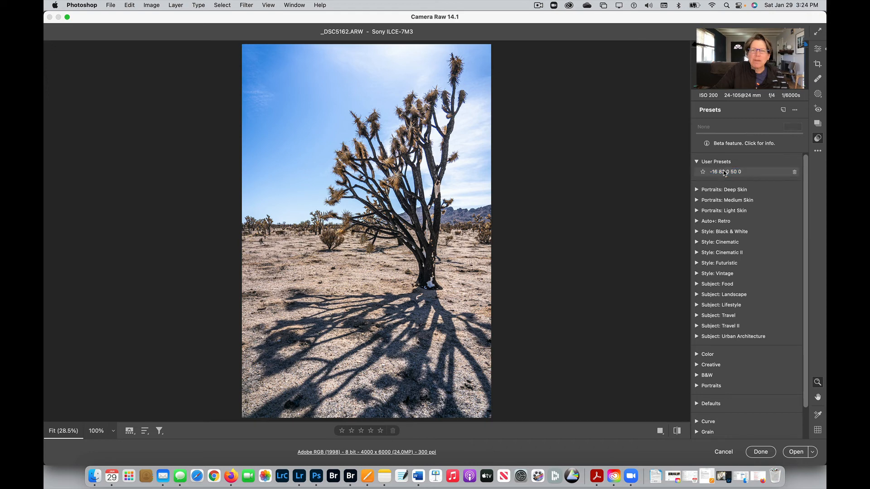